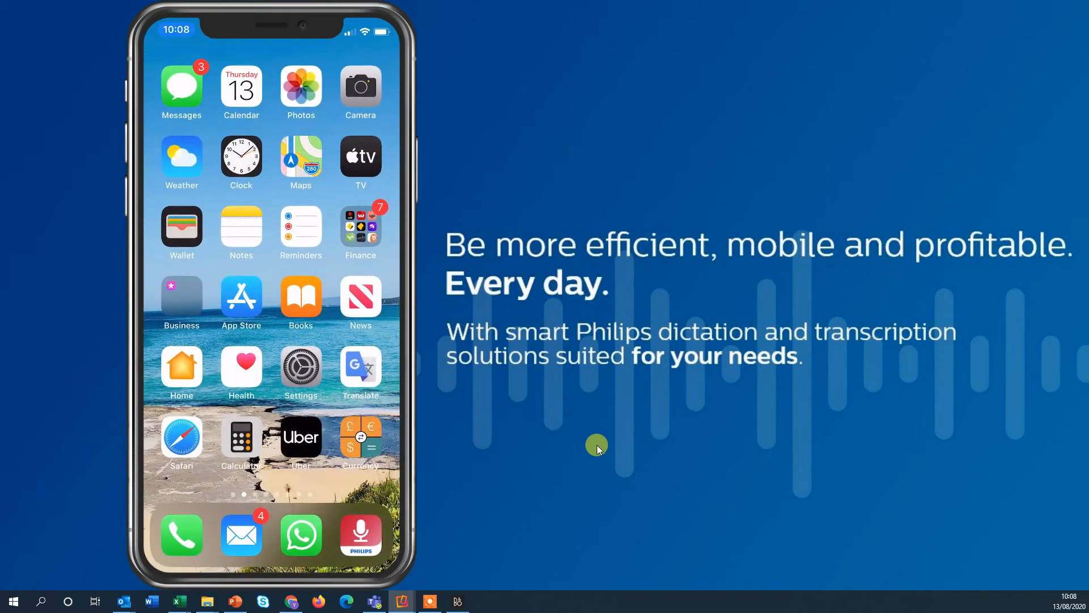
Step: Launch the Philips Voice Recorder app from the iPhone dock
left_click(367, 547)
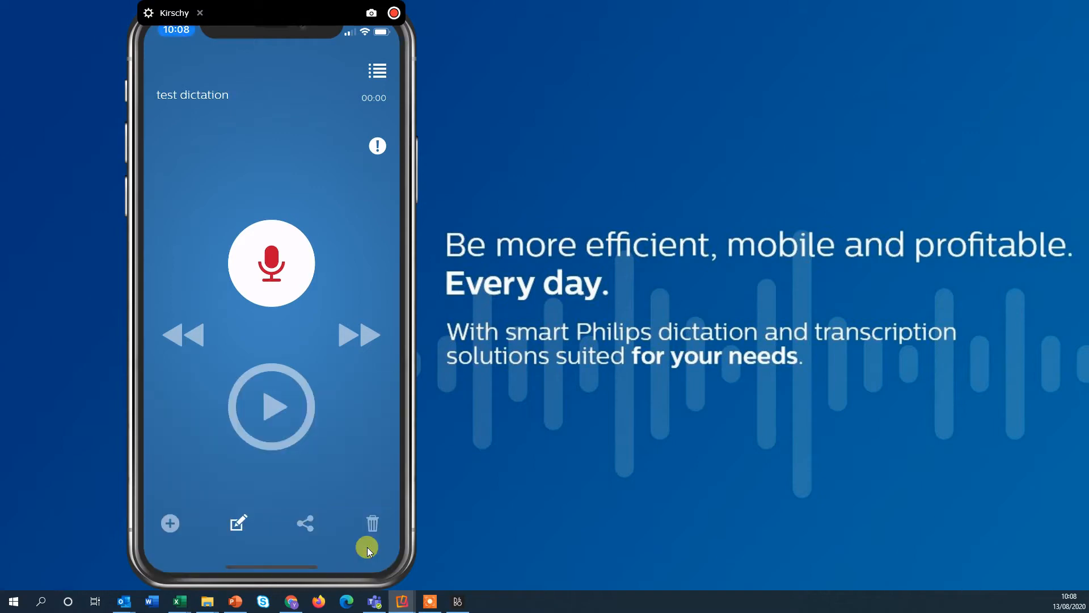
Step: Flag the 'test dictation' recording as high priority
left_click(376, 147)
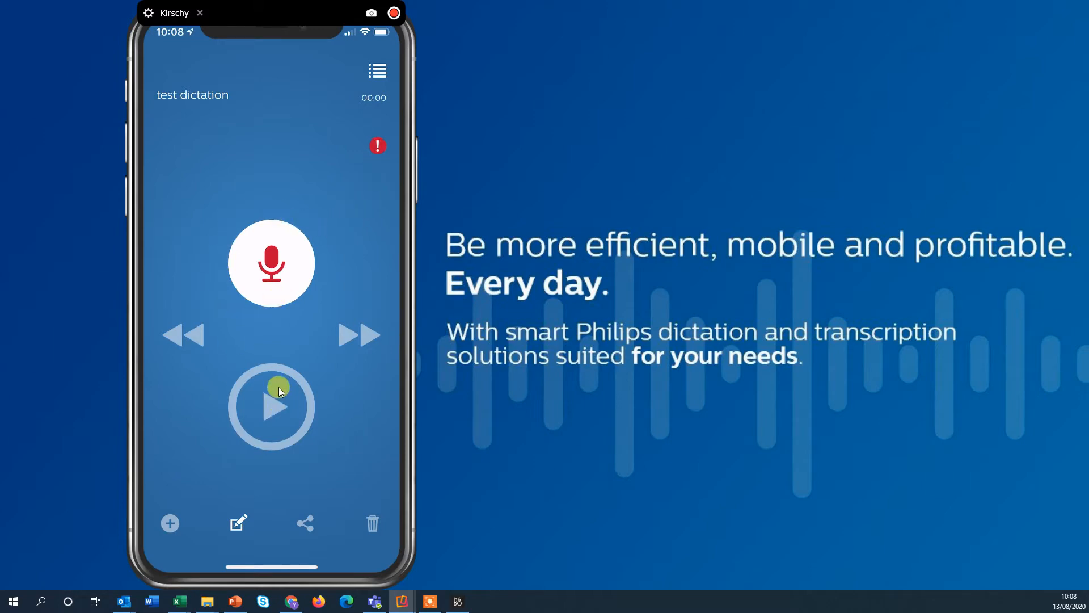
Step: Record about 21 seconds of audio into 'test dictation' and stop
left_click(356, 335)
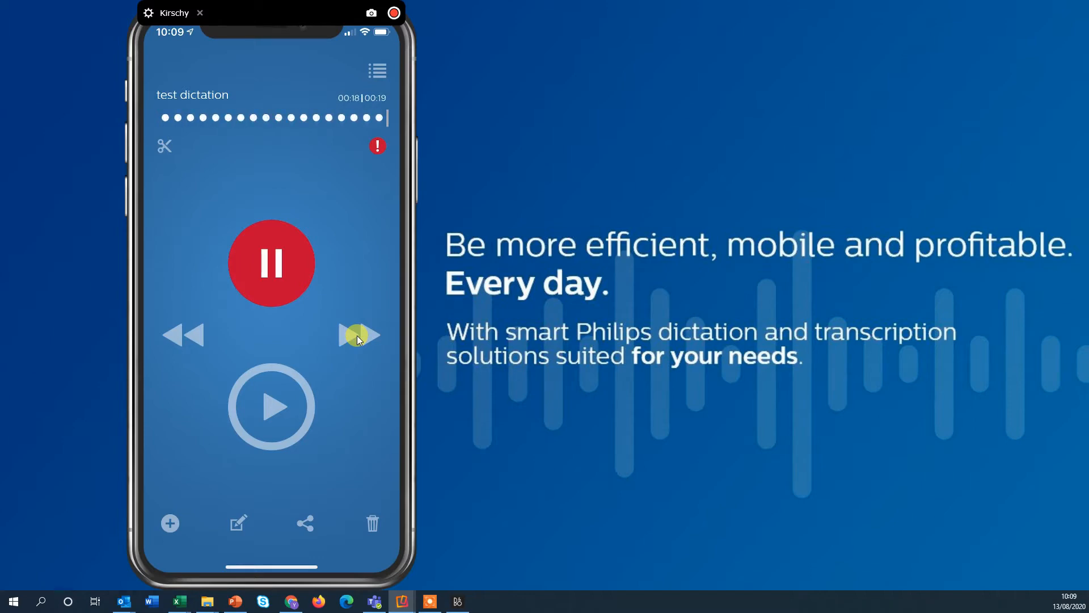
left_click(356, 336)
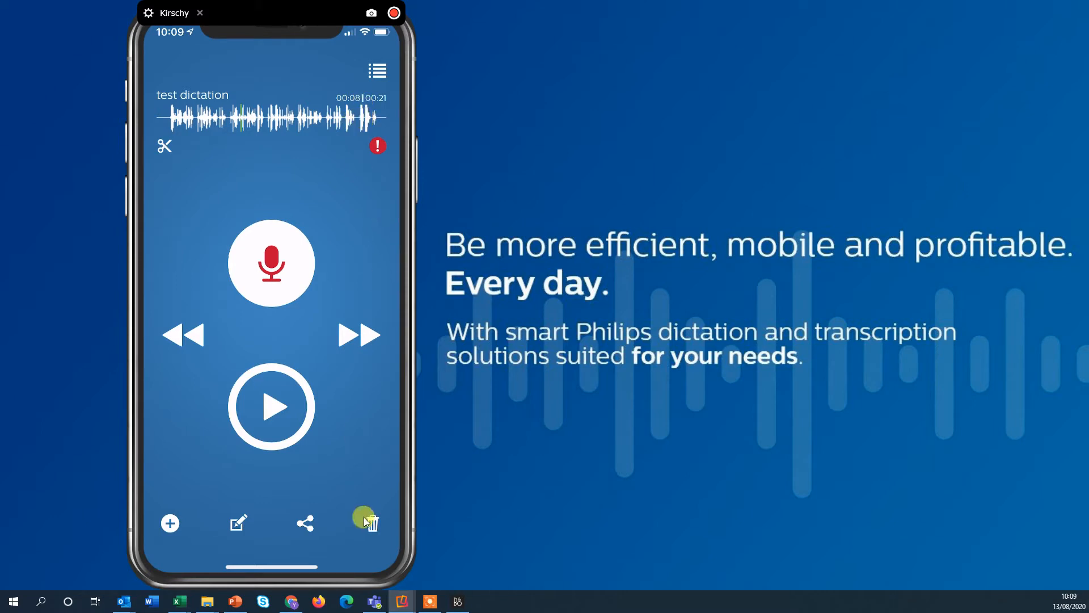
Step: Send 'test dictation' for transcription and switch to the SpeechLive site in Chrome
left_click(299, 528)
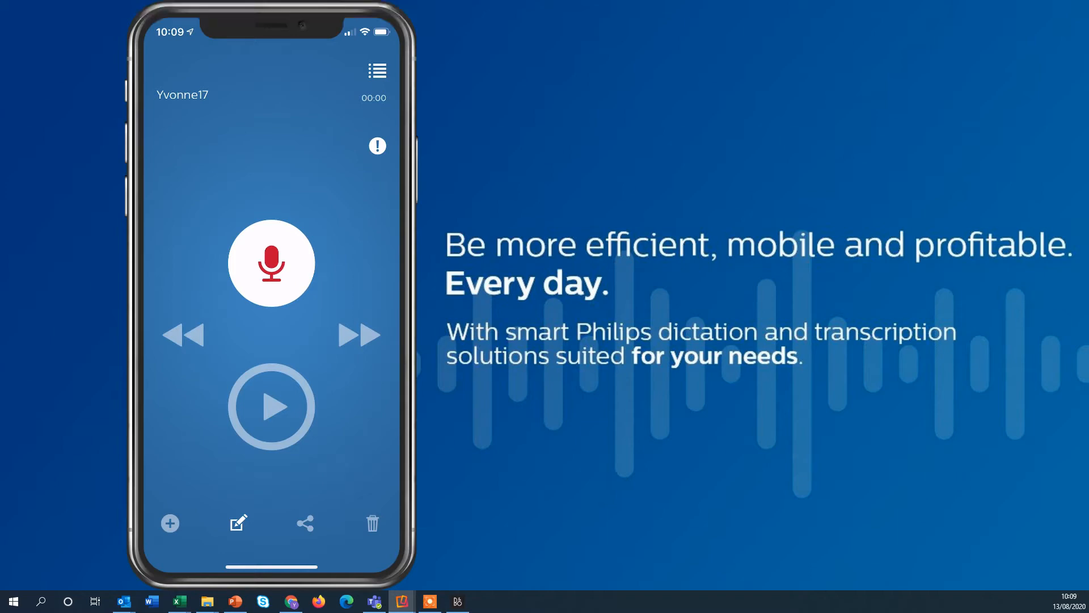
key("alt+Tab")
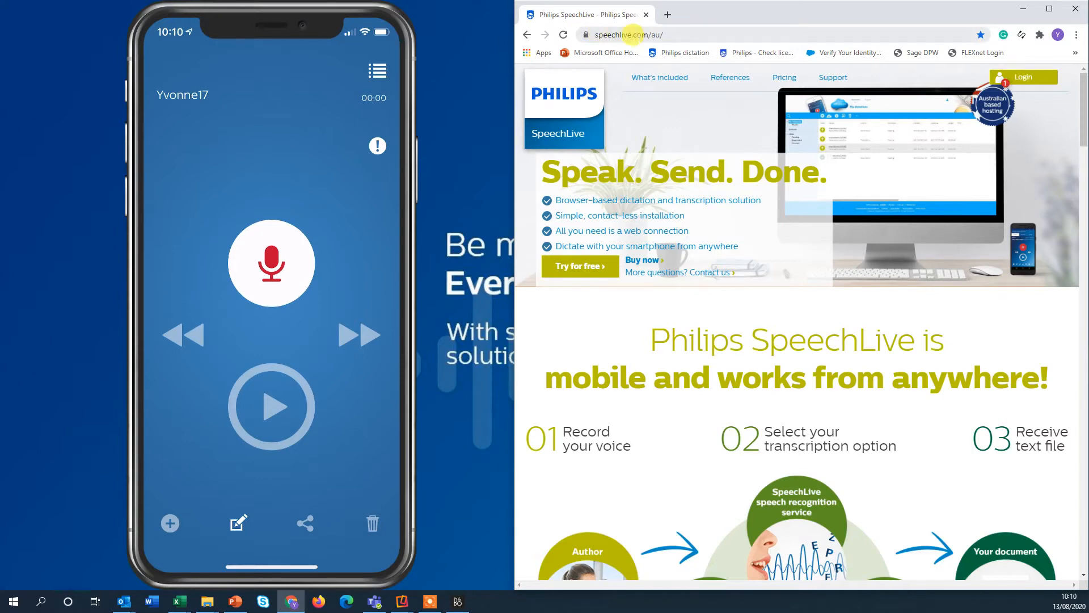
Step: Sign in to SpeechLive and show the phone's full recordings list for comparison
left_click(1036, 79)
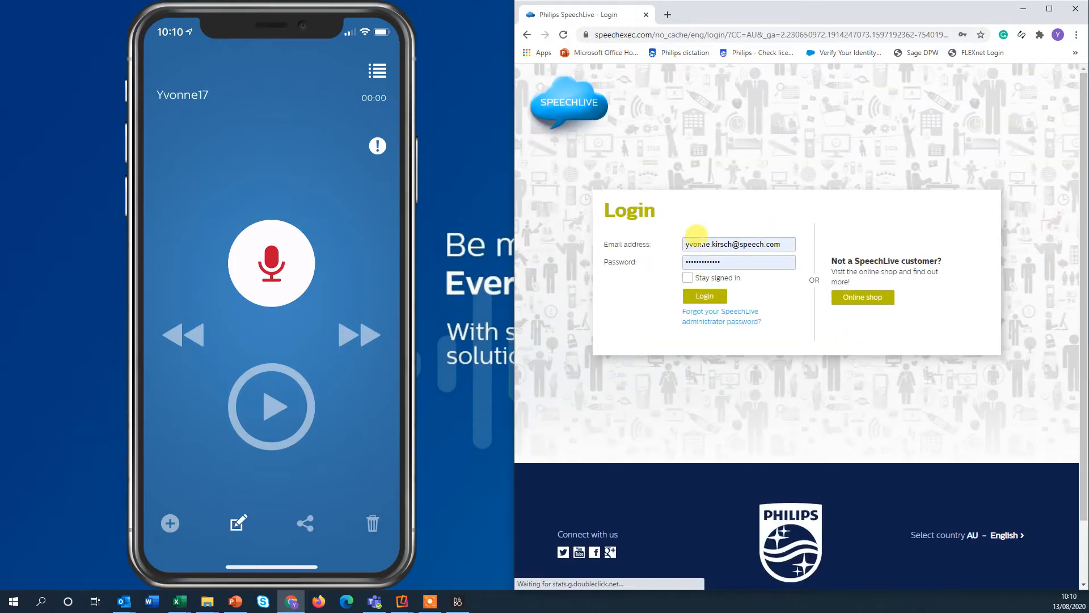
left_click(706, 299)
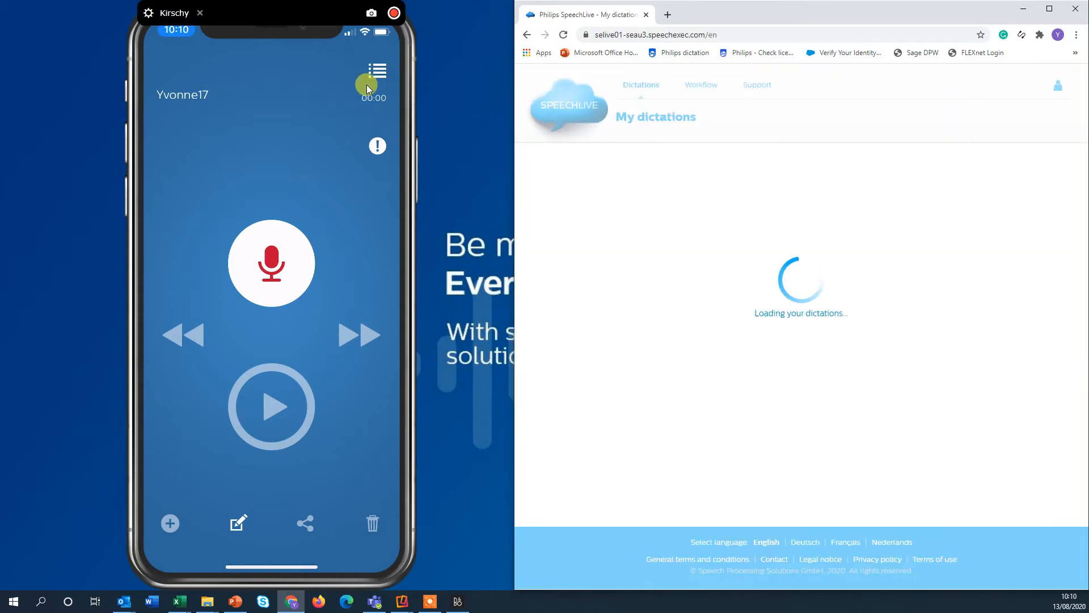
left_click(367, 85)
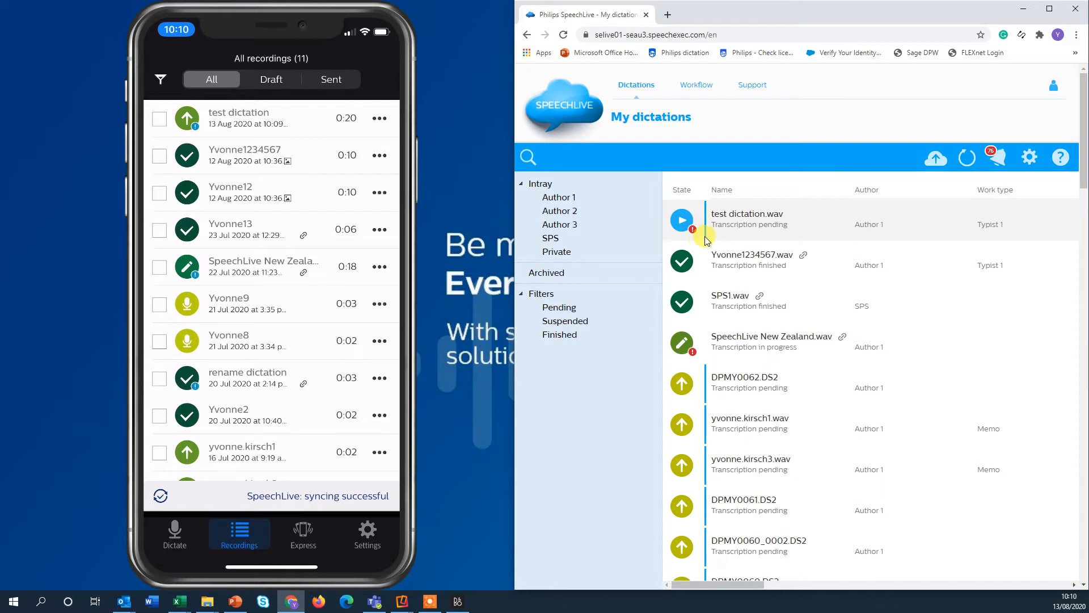
Step: Load test dictation.wav into the full SpeechLive player via Play > Open in player
mouse_move(810, 234)
left_click(811, 219)
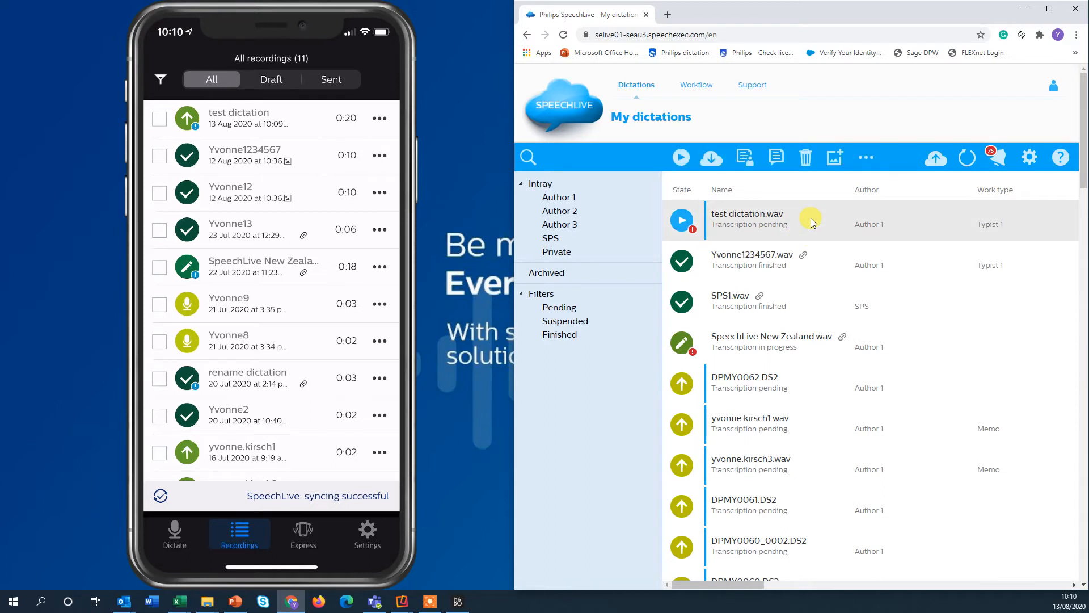
left_click(680, 158)
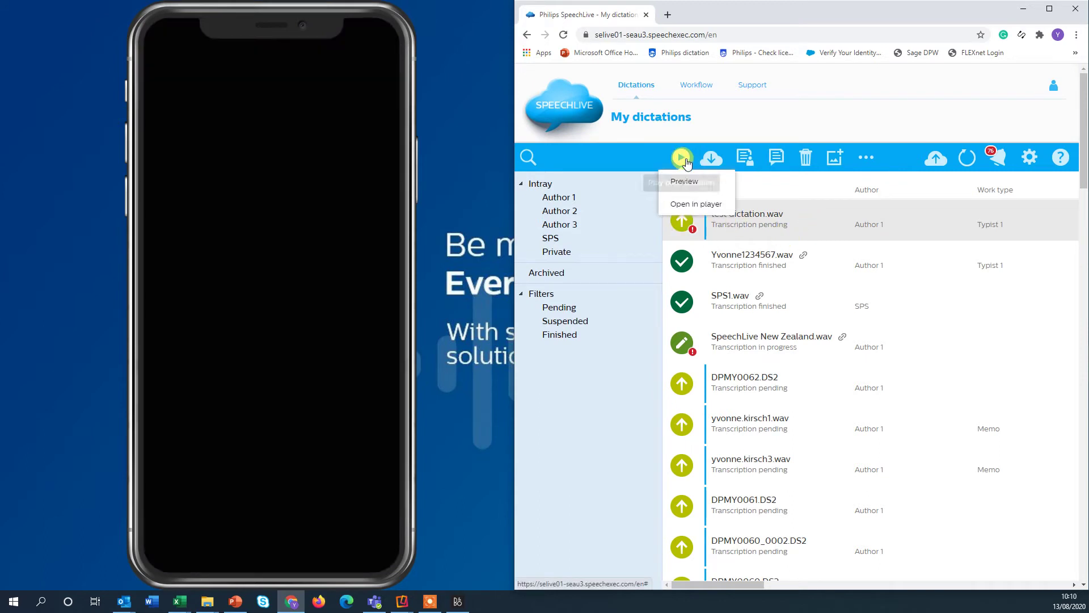
left_click(694, 204)
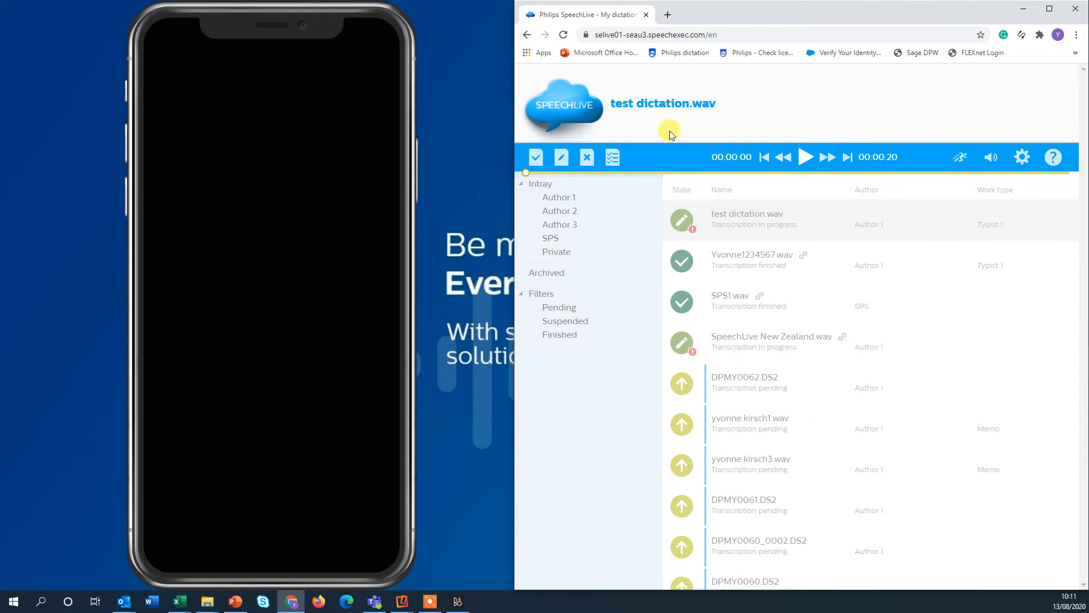
Step: Review the playback speed control and the Player settings, leaving them unchanged
left_click(963, 160)
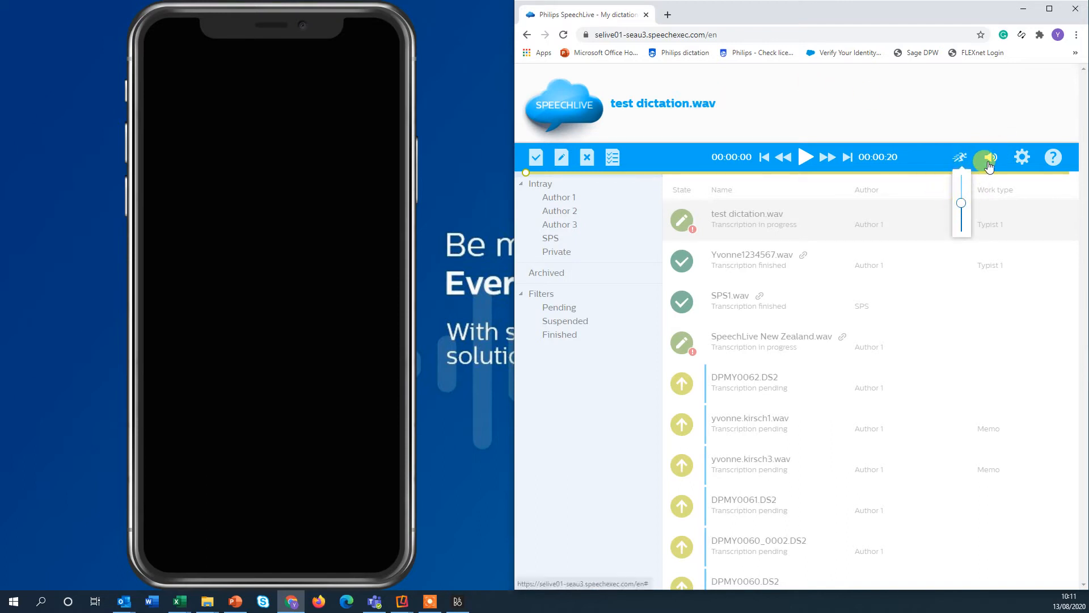
left_click(1023, 157)
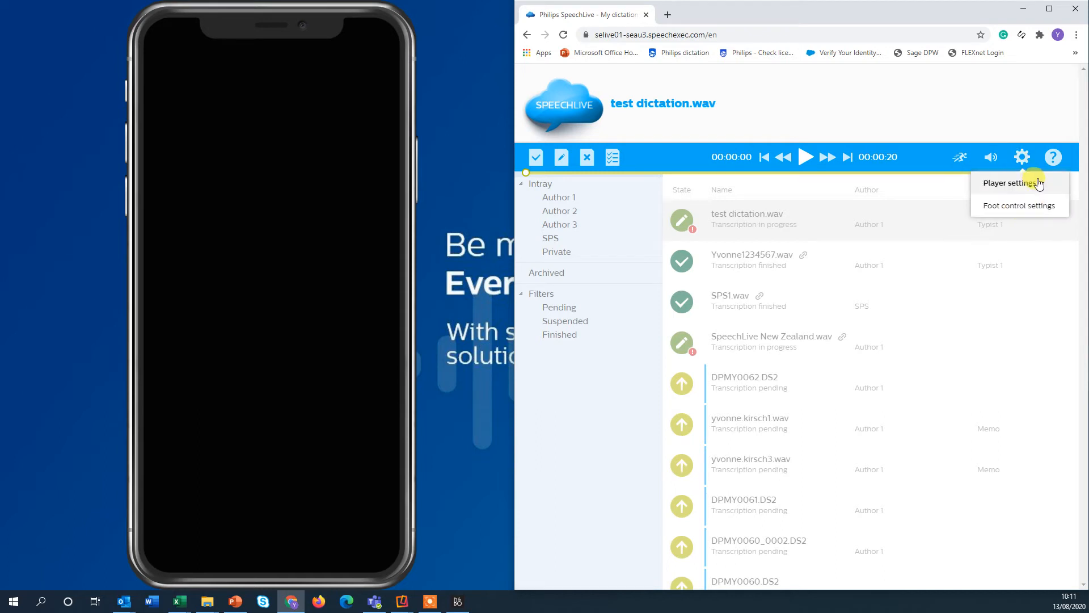
left_click(1013, 183)
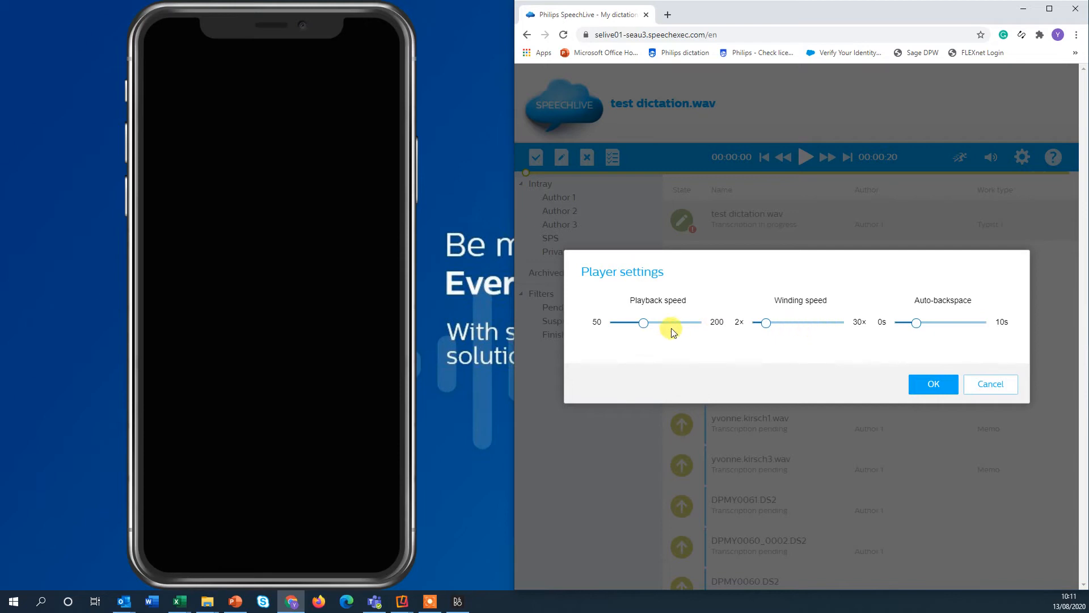
left_click(934, 383)
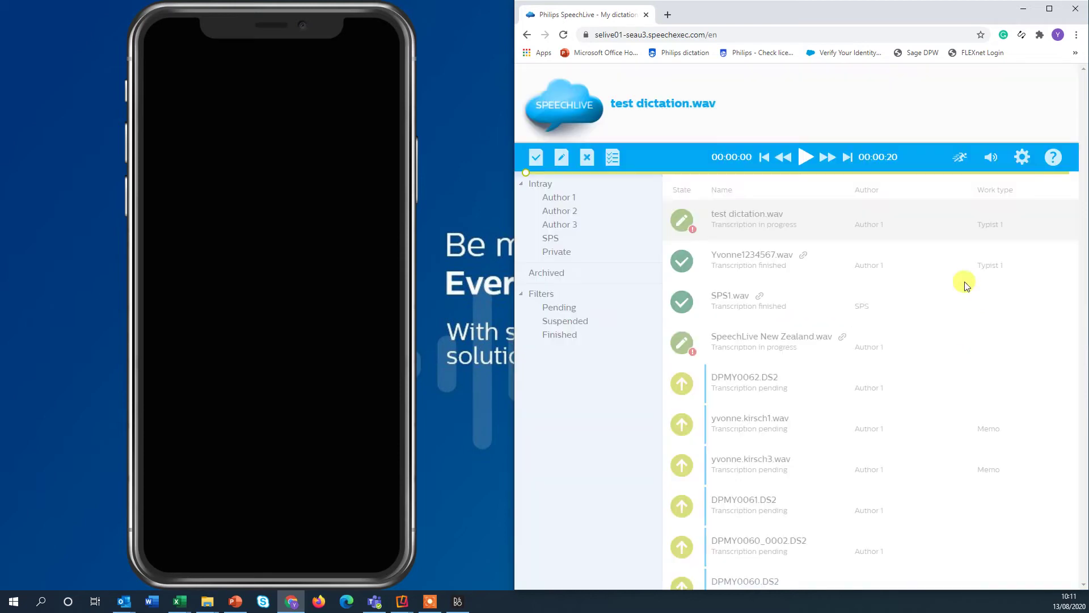
Step: Set the foot control to the 3-pedal layout in Foot control settings
left_click(1022, 157)
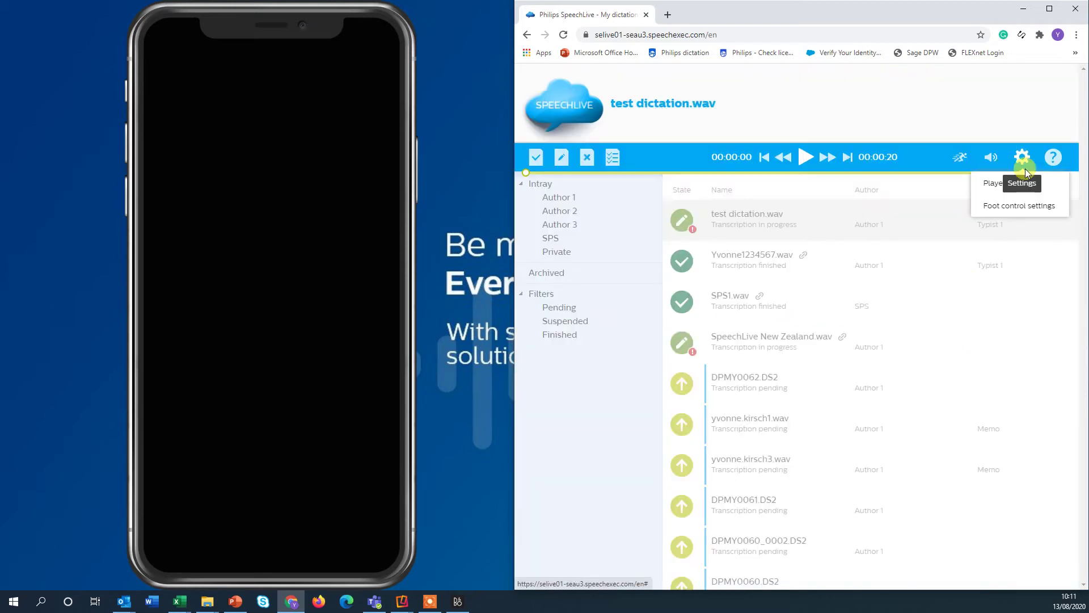
left_click(1042, 208)
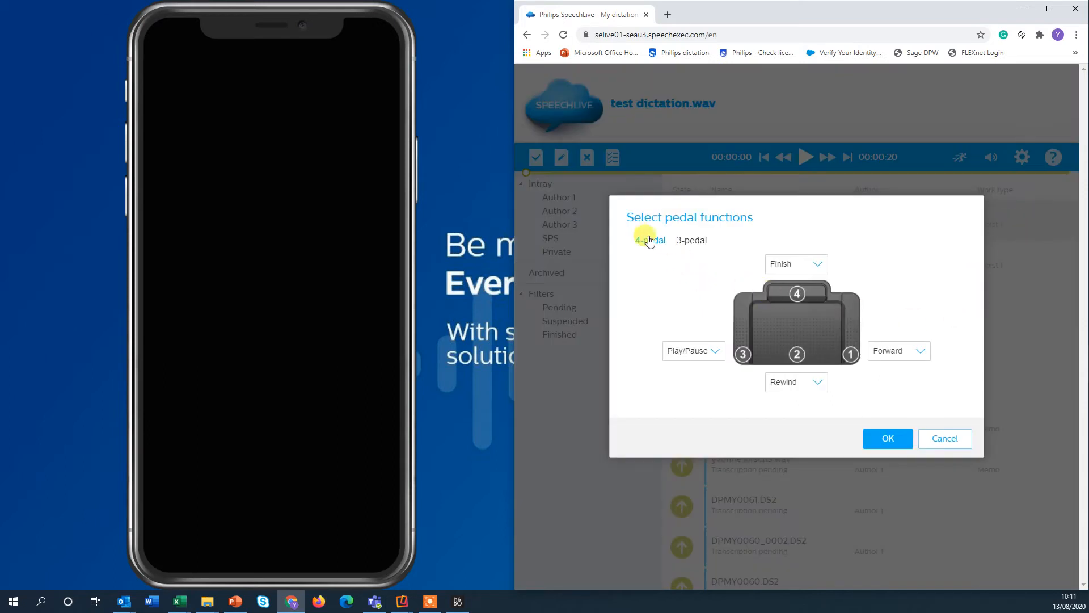
left_click(692, 245)
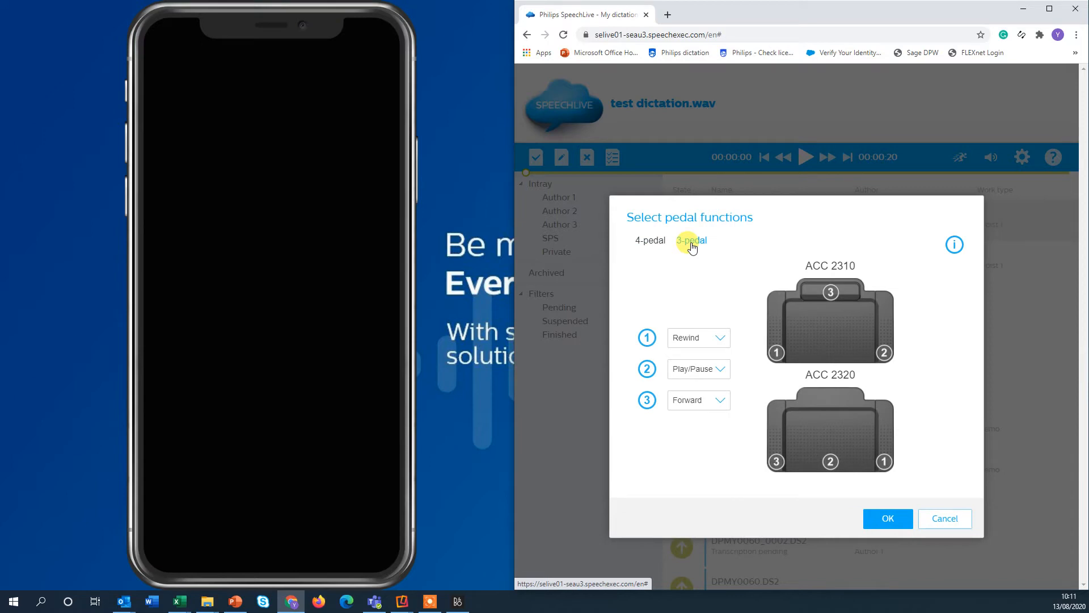
left_click(888, 520)
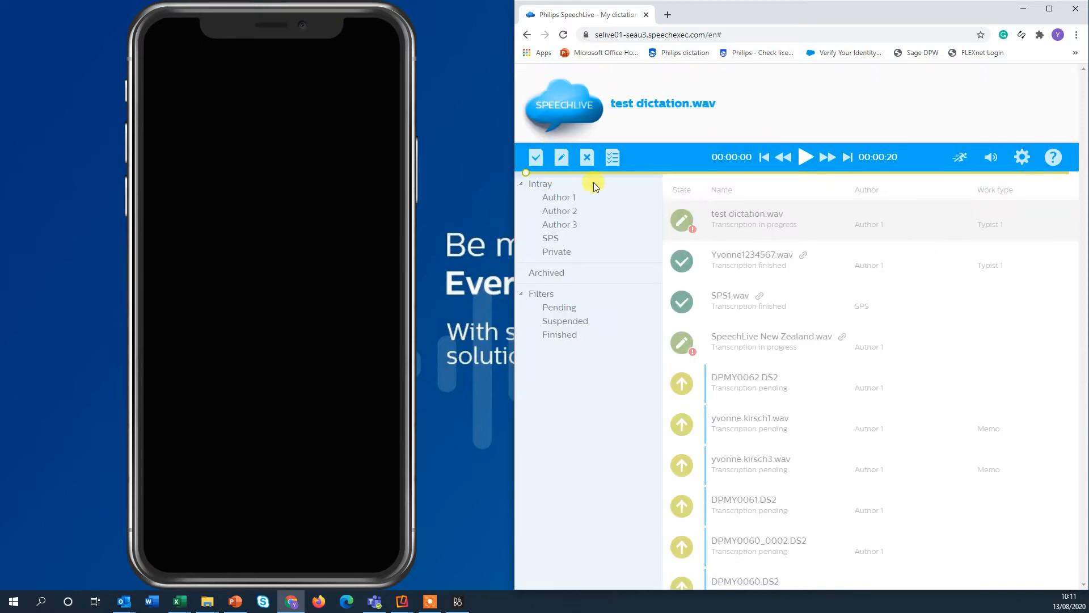
Step: Play test dictation.wav for two seconds, pause, and review its Dictation properties
left_click(806, 157)
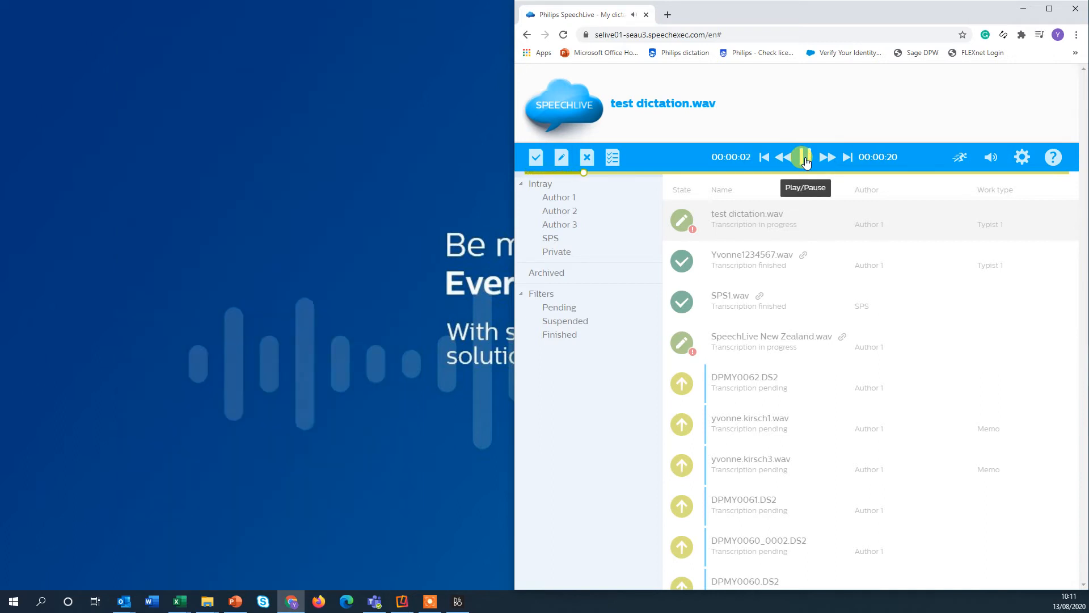
left_click(805, 156)
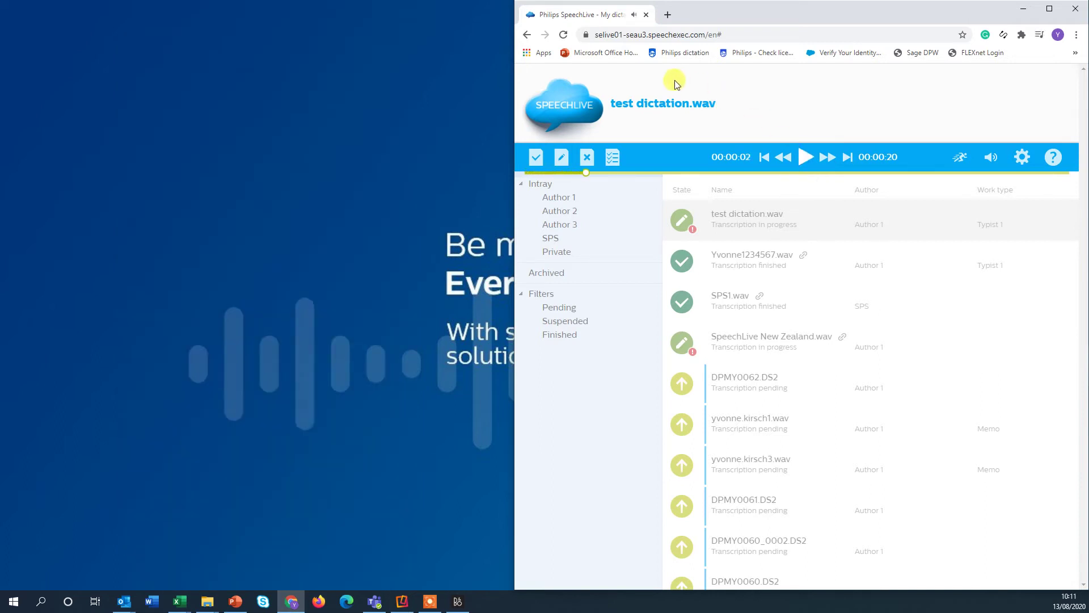
left_click(615, 158)
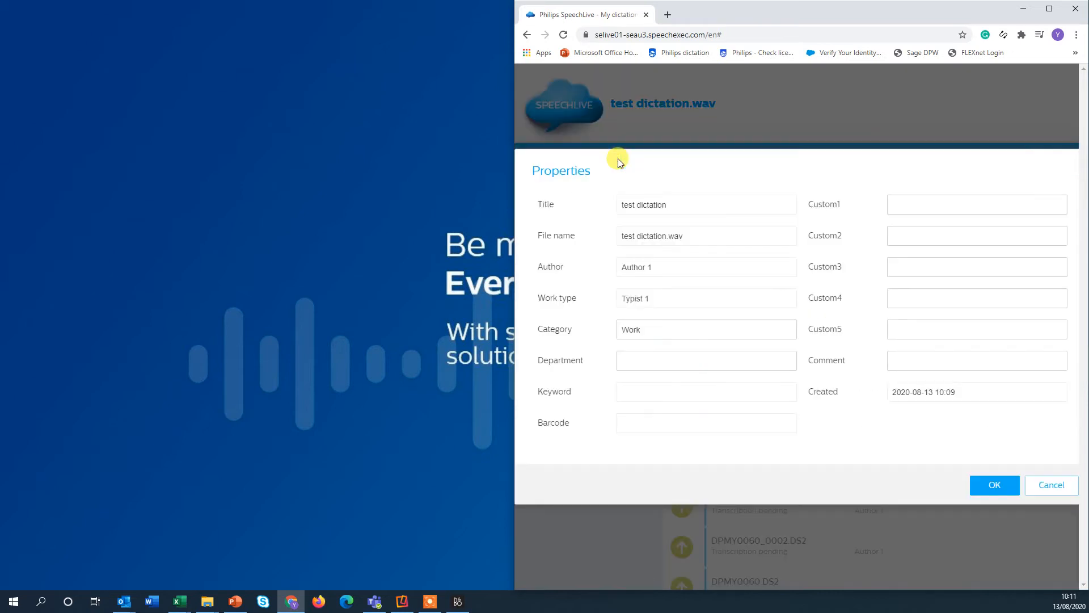
left_click(993, 484)
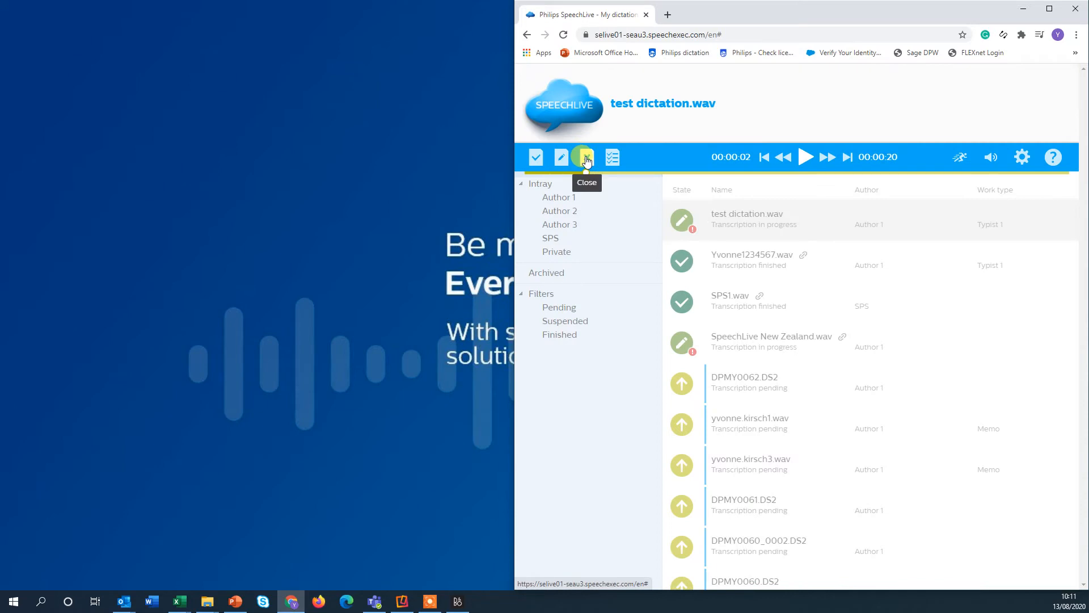
Step: Finish the transcription with SpeechLive Demo.docx from the Desktop attached
left_click(540, 159)
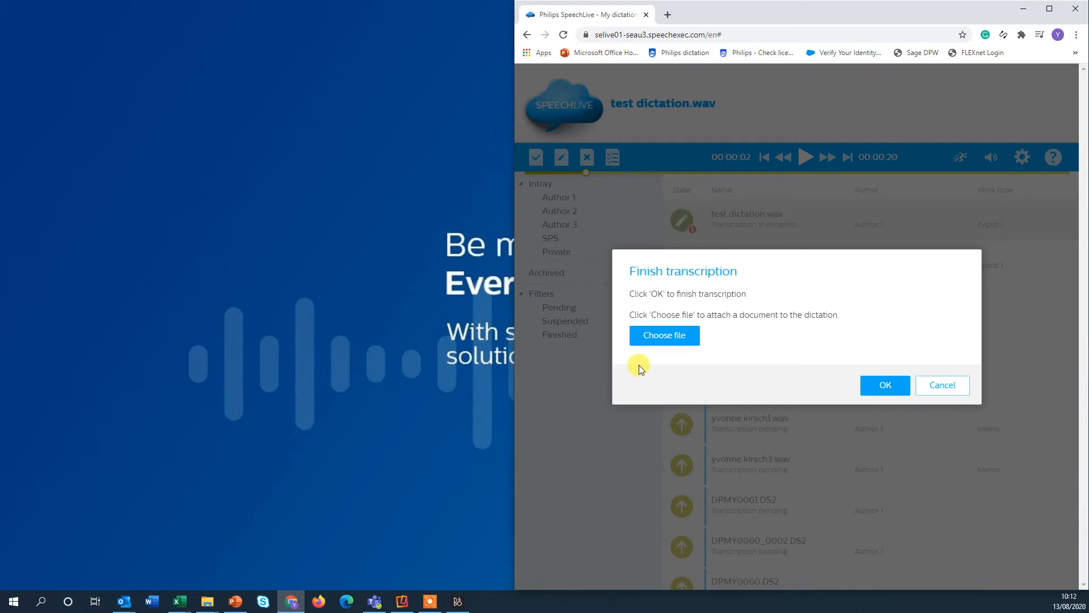
left_click(660, 337)
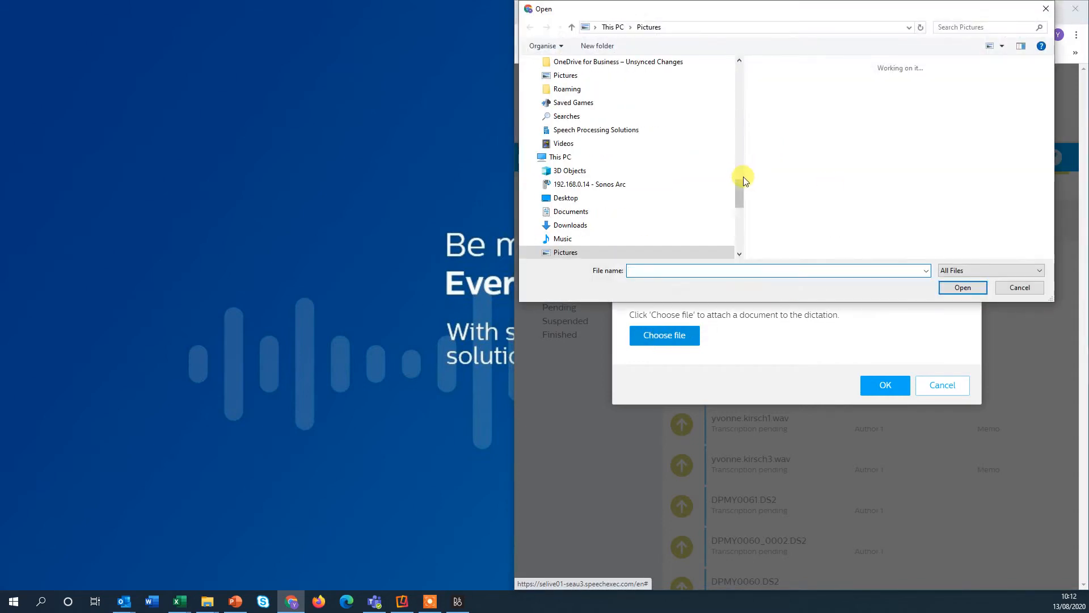
left_click(583, 197)
left_click(800, 174)
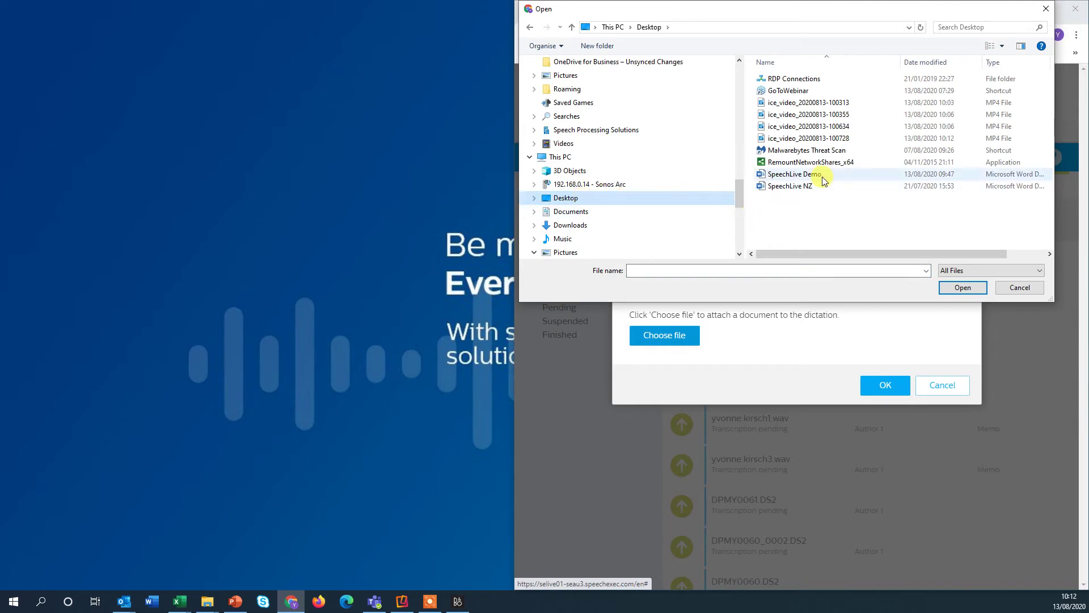
left_click(963, 289)
left_click(890, 385)
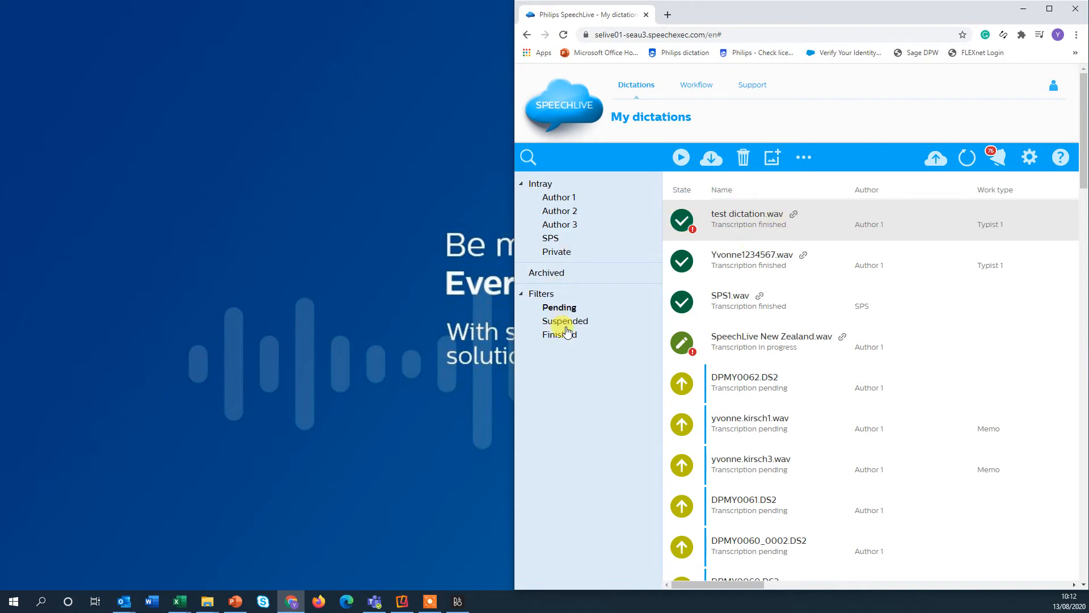
Step: Filter the dictation list to Finished, showing test dictation.wav with its attachment
left_click(561, 334)
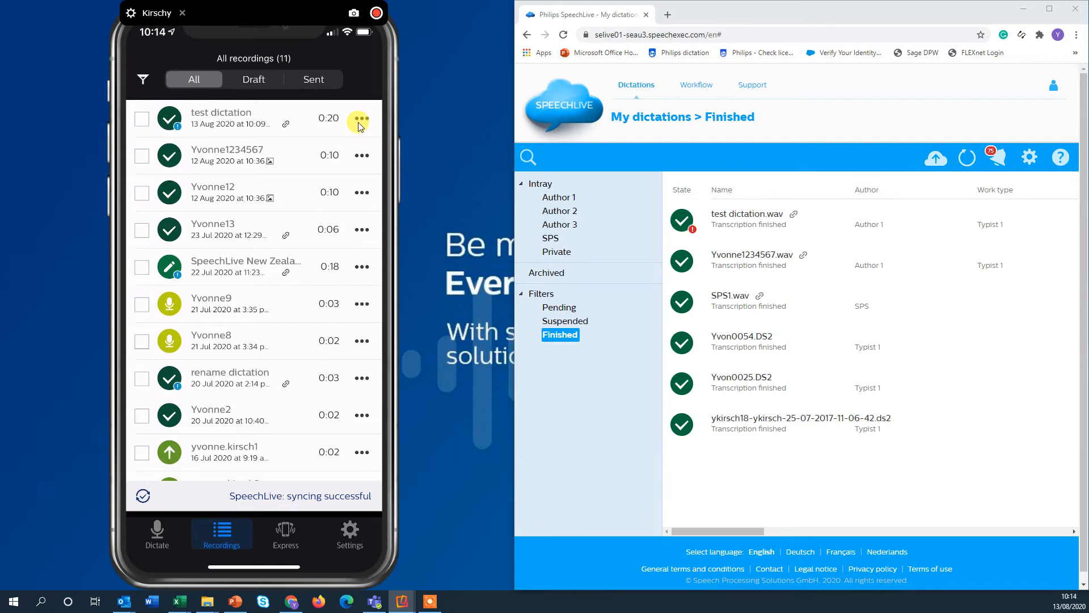
left_click(361, 120)
Step: Filter the recordings list to drafts and open the Yvonne9 recording
left_click(240, 78)
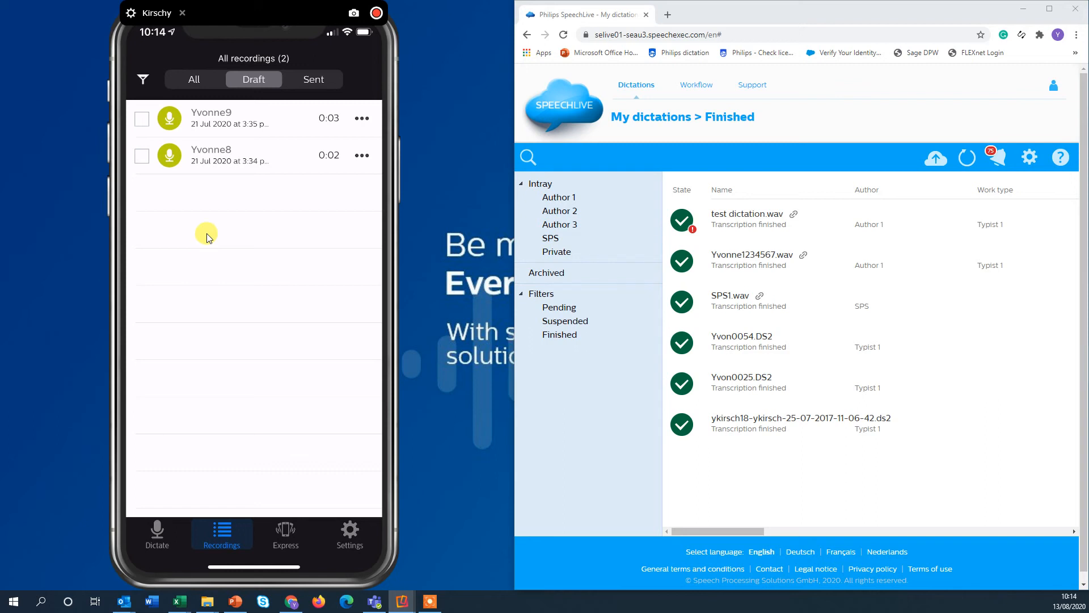
left_click(273, 131)
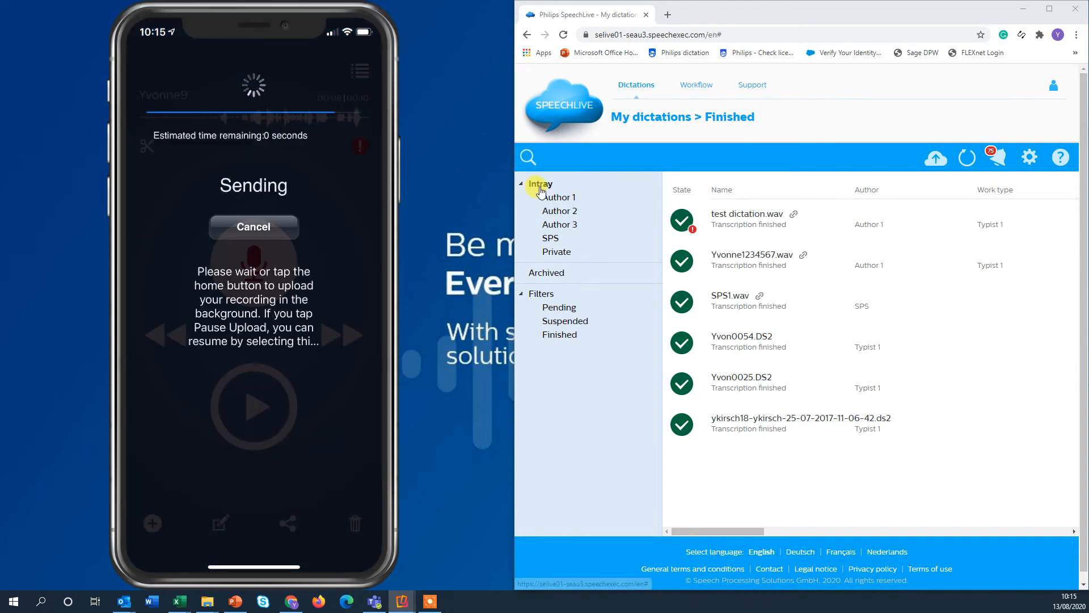
left_click(559, 309)
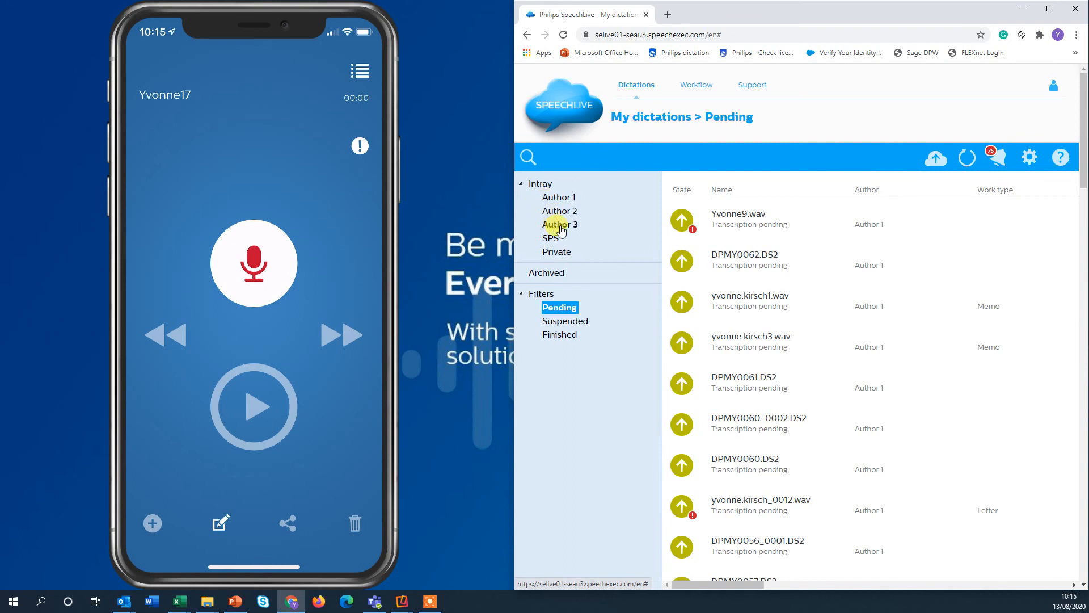
left_click(558, 198)
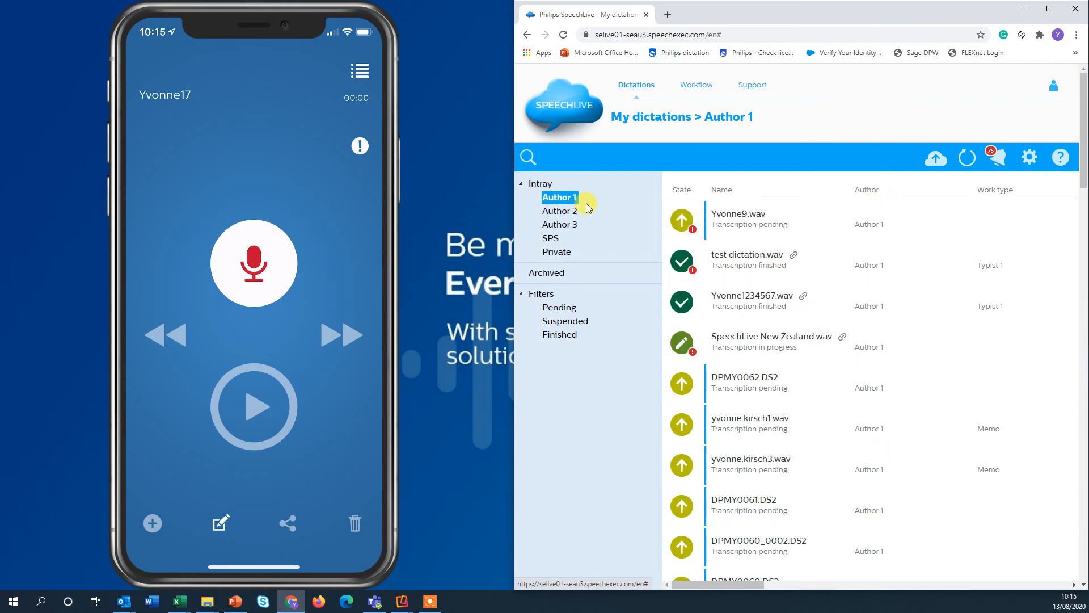
left_click(560, 210)
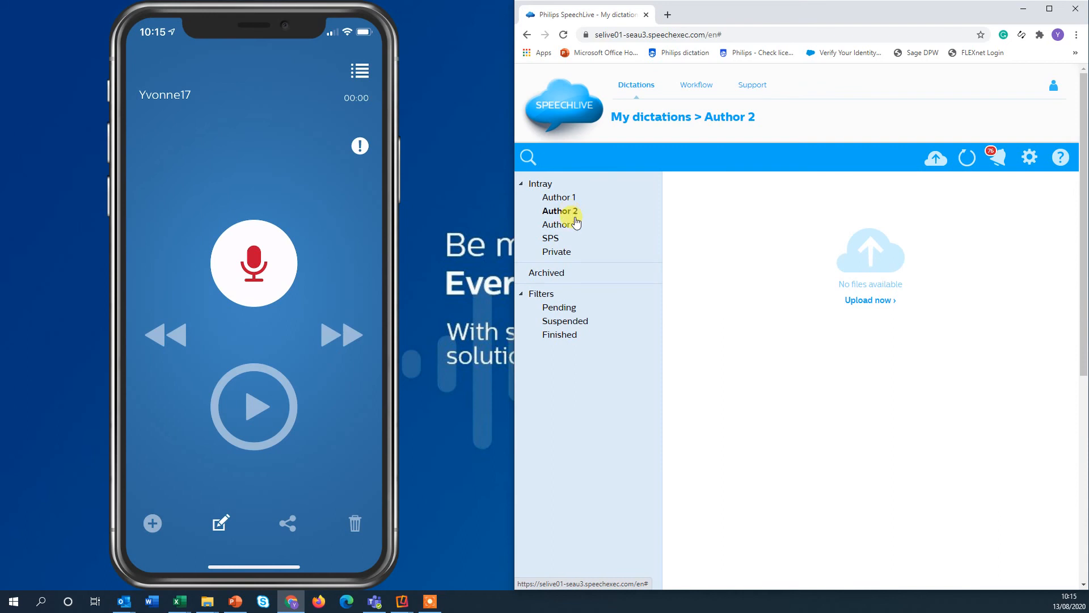
left_click(559, 224)
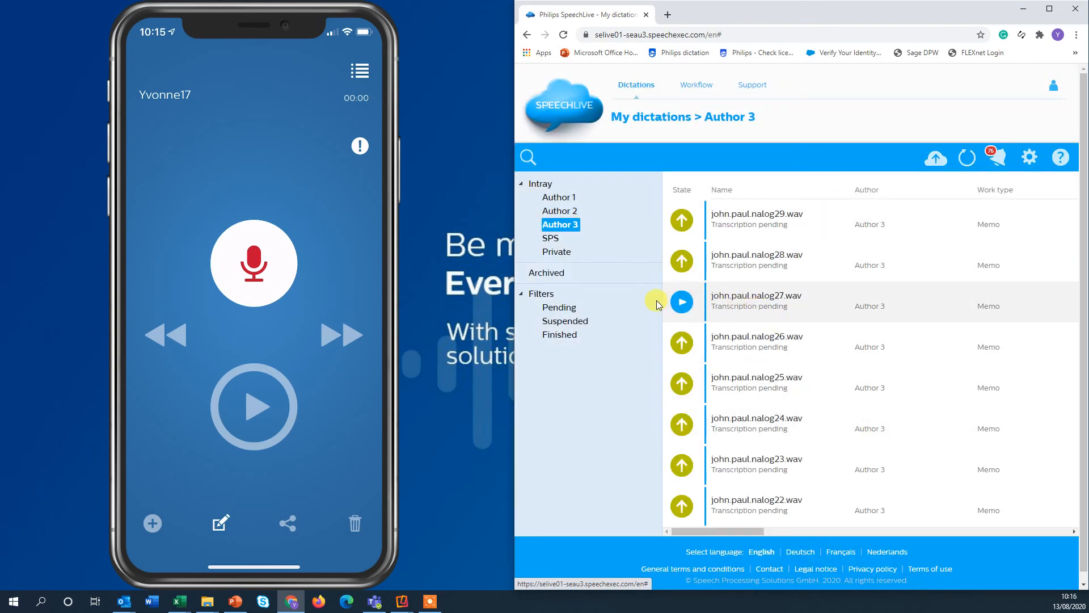
left_click(558, 307)
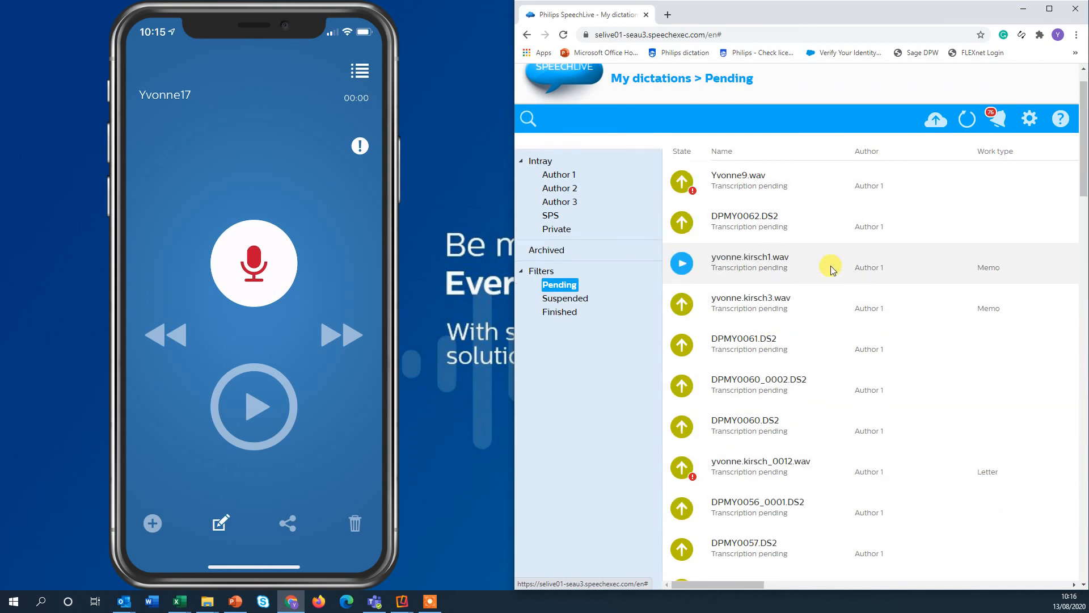
scroll(843, 315, "down", 3)
scroll(868, 503, "down", 3)
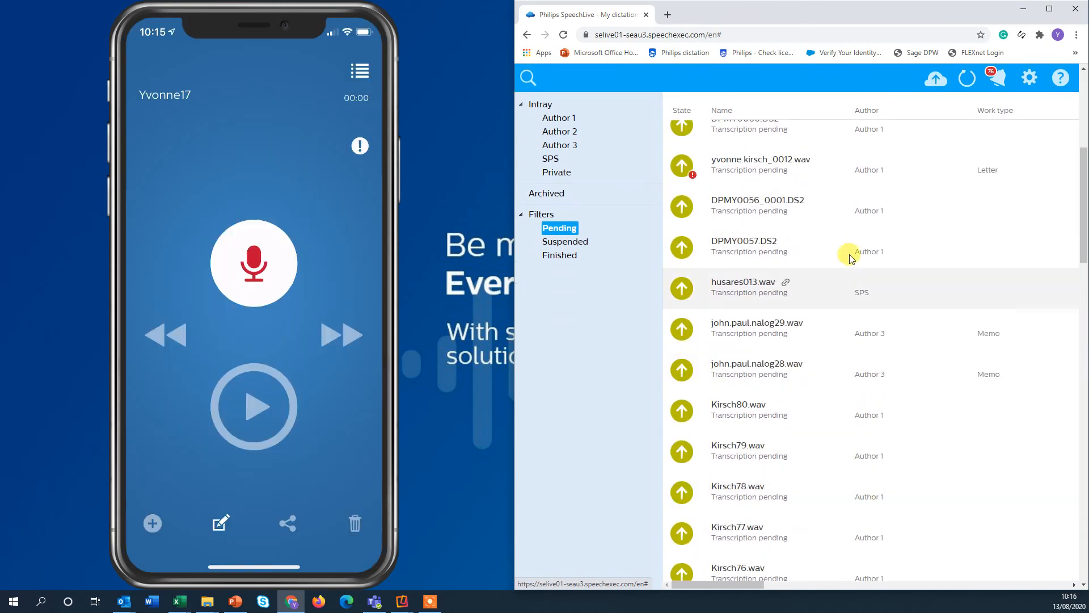
left_click(565, 242)
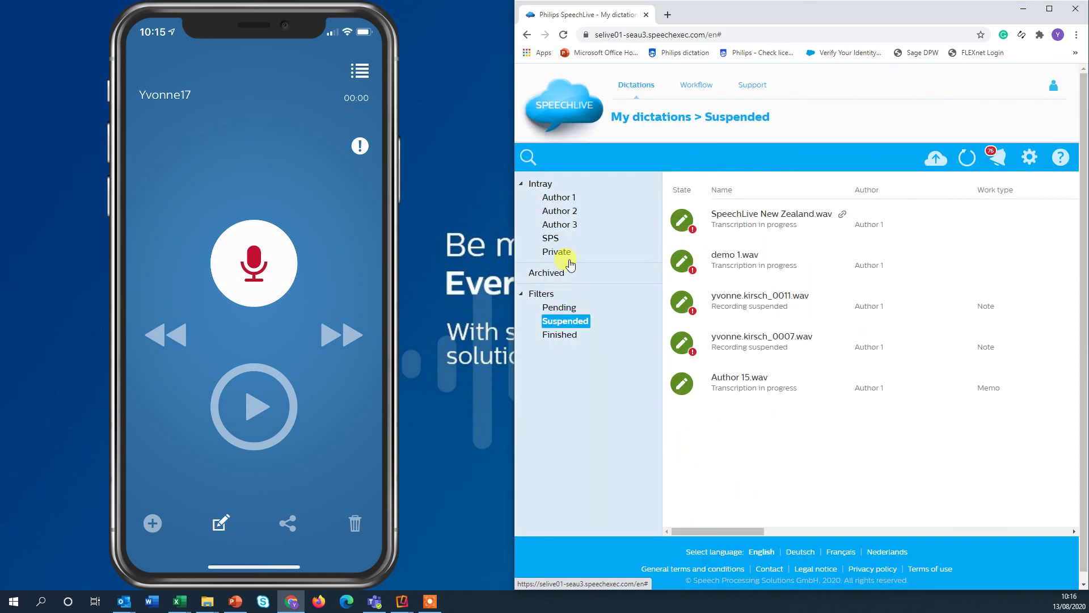
left_click(560, 335)
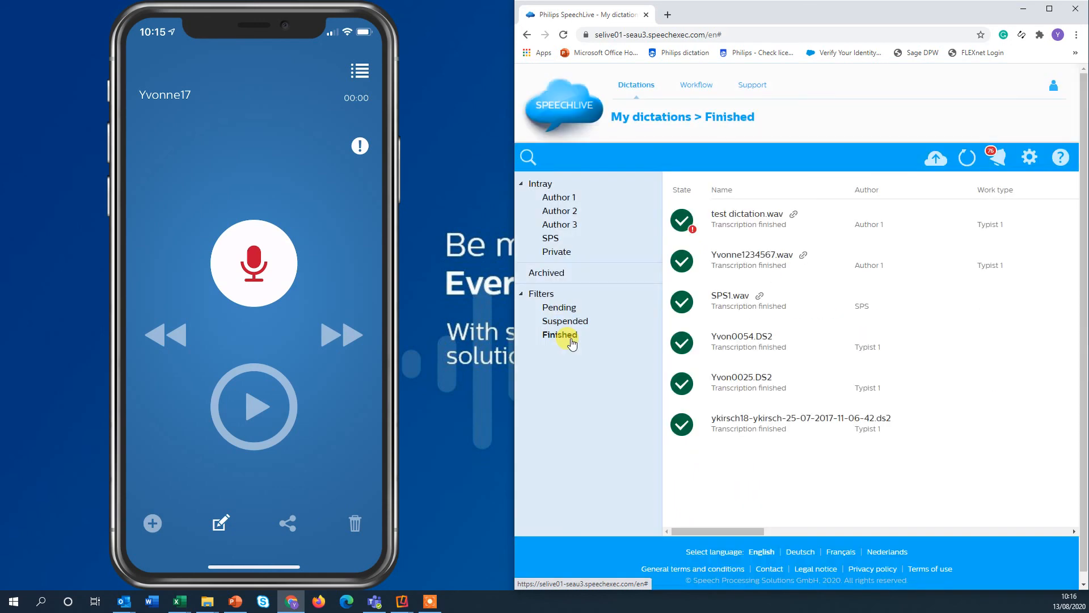
Step: Open Yvonne9.wav from Author 1's list in the player and confirm Finish on its transcription
left_click(564, 198)
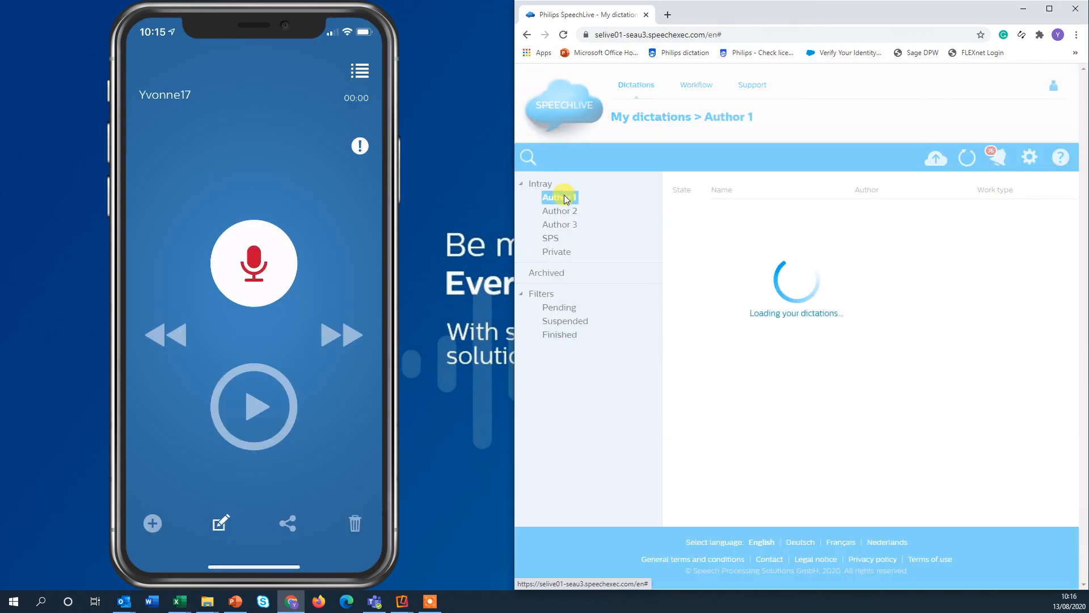
left_click(753, 224)
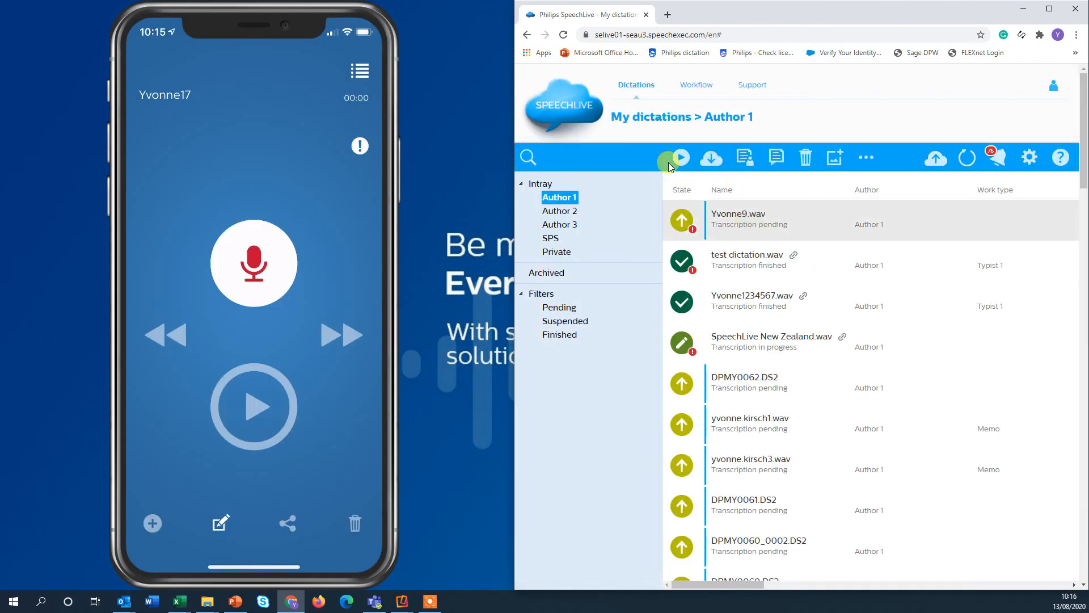
left_click(681, 158)
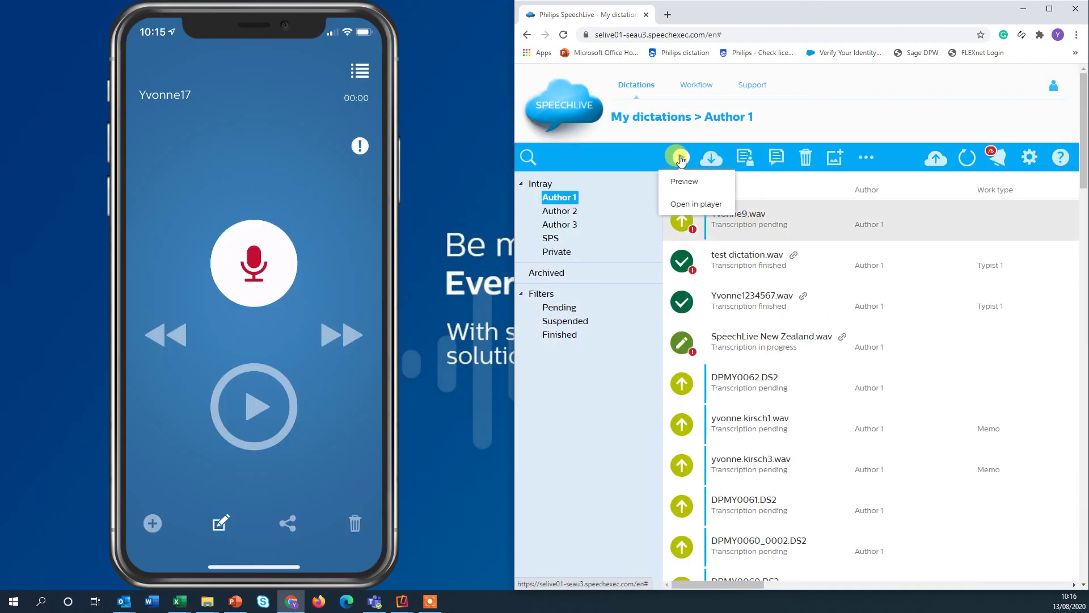
left_click(696, 204)
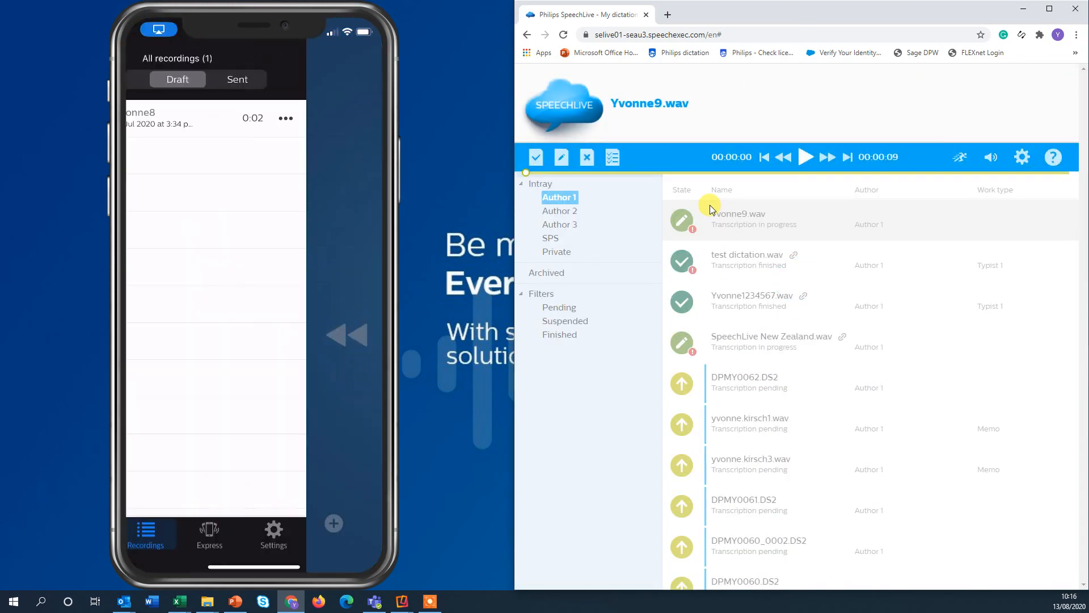
left_click(535, 158)
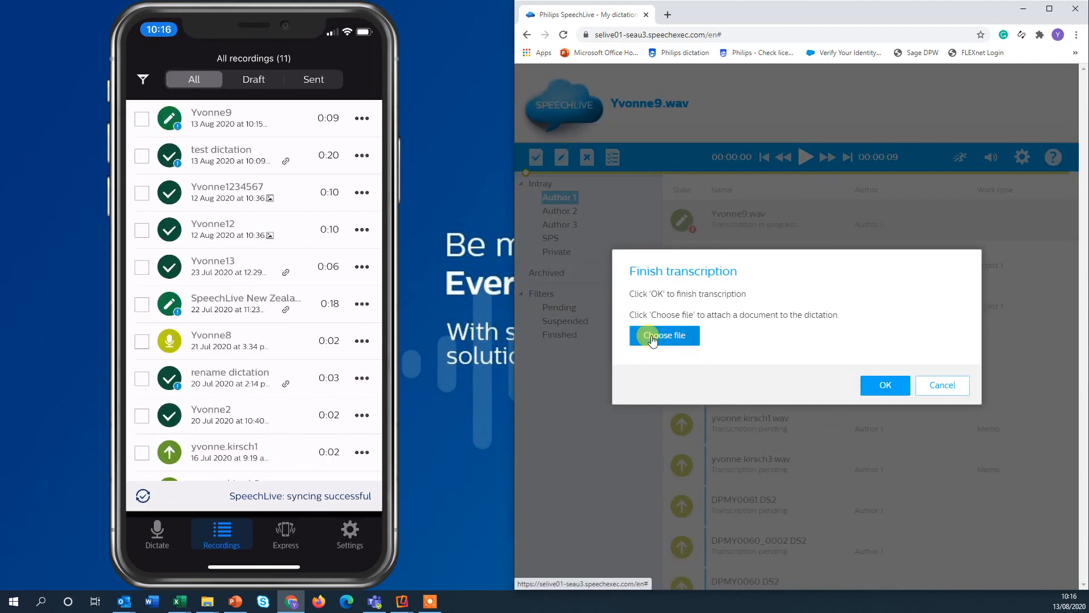
left_click(885, 385)
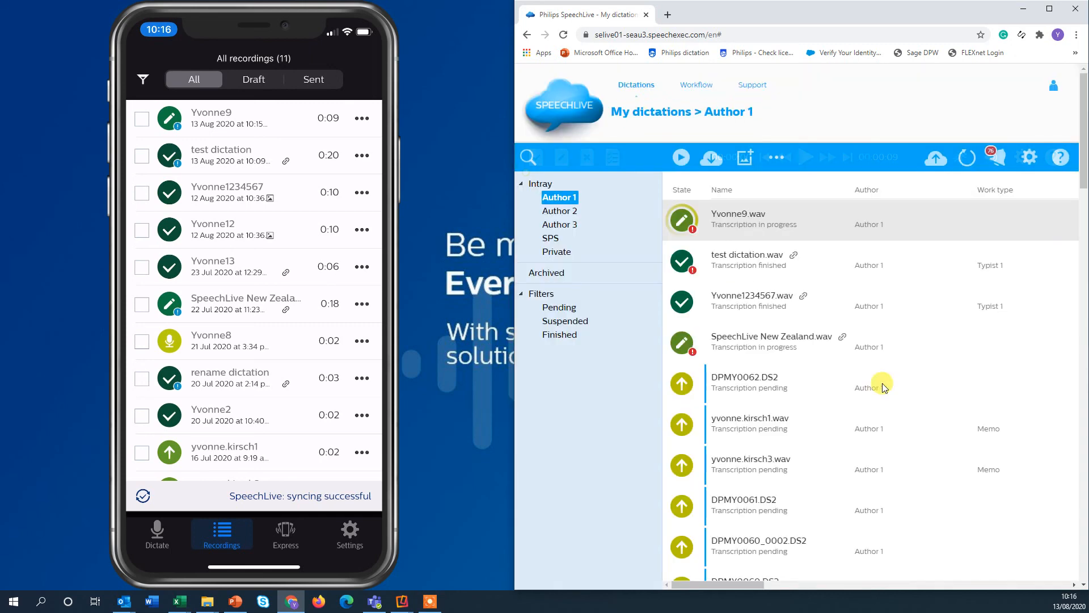